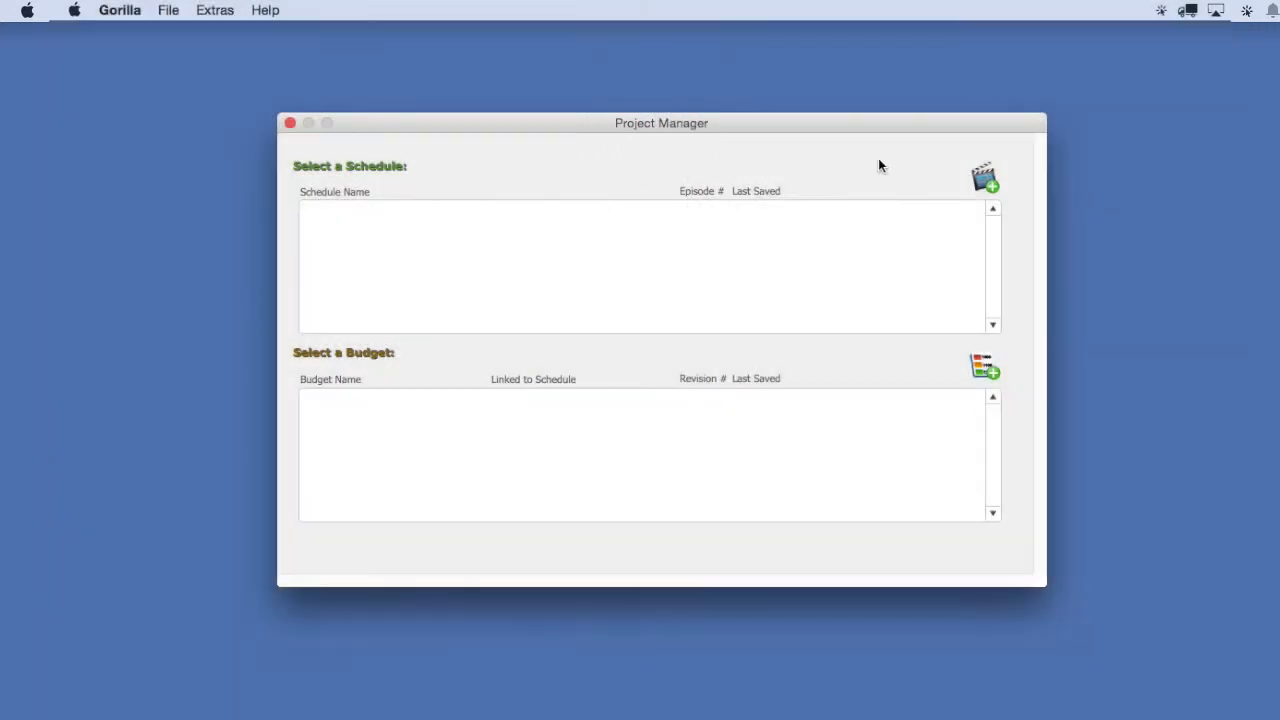
Step: Start a new schedule by importing a screenplay from the hard drive
left_click(984, 180)
left_click_drag(918, 115, 725, 38)
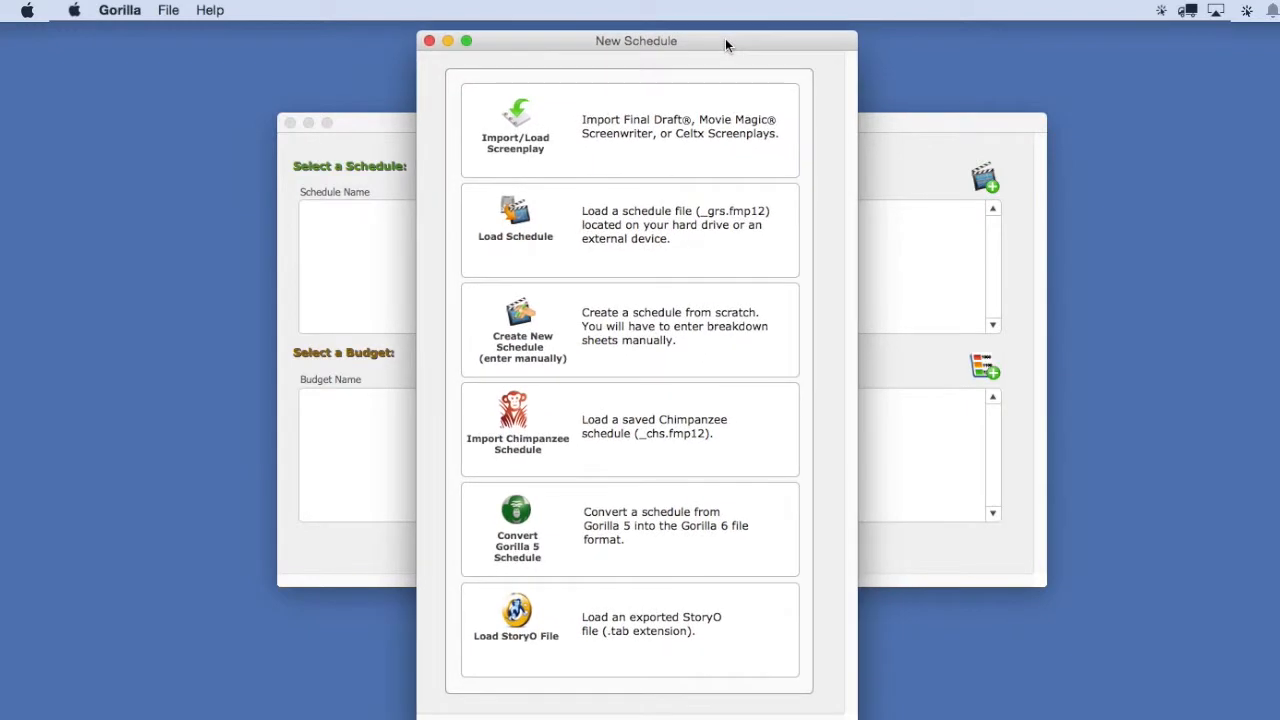
left_click(680, 155)
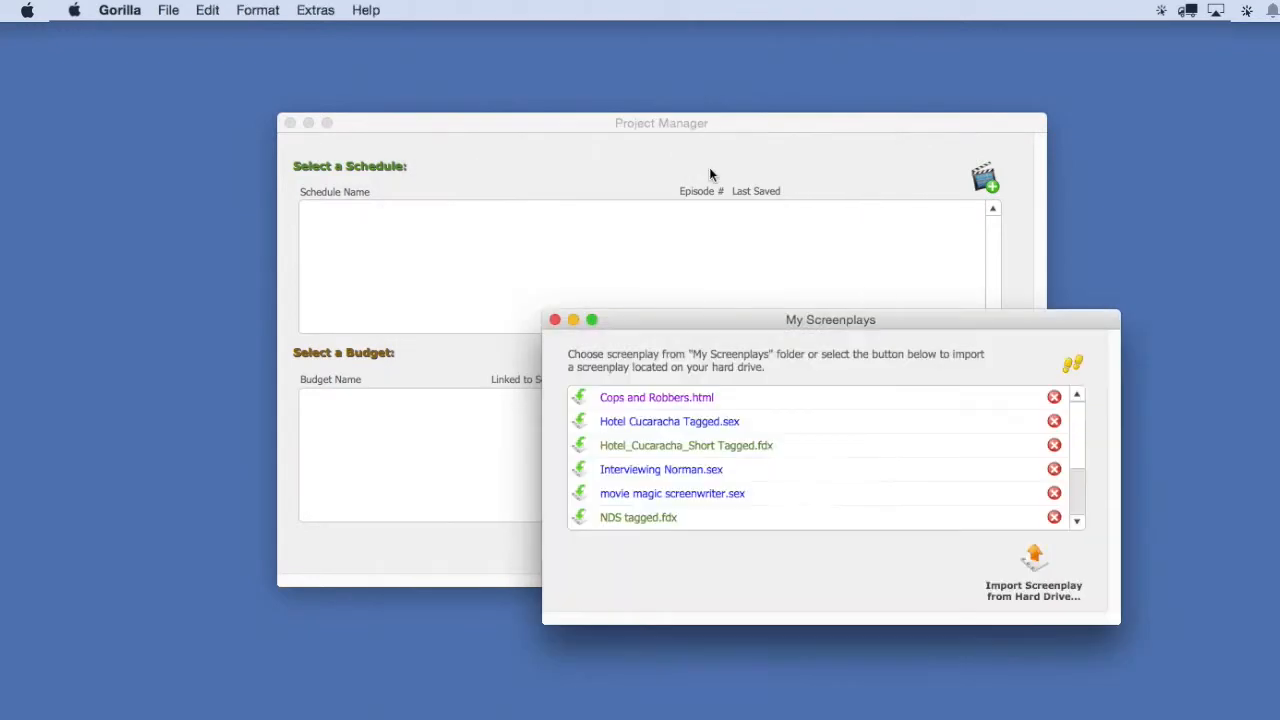
left_click_drag(914, 316, 756, 202)
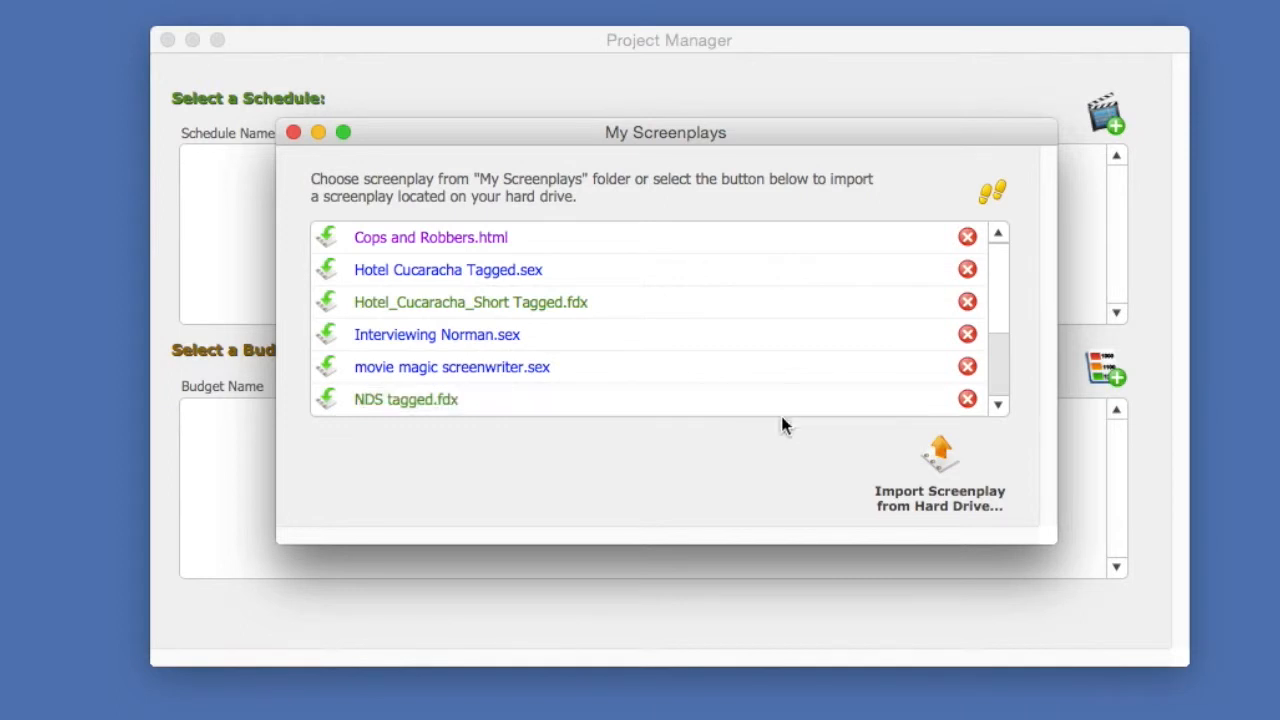
left_click(938, 455)
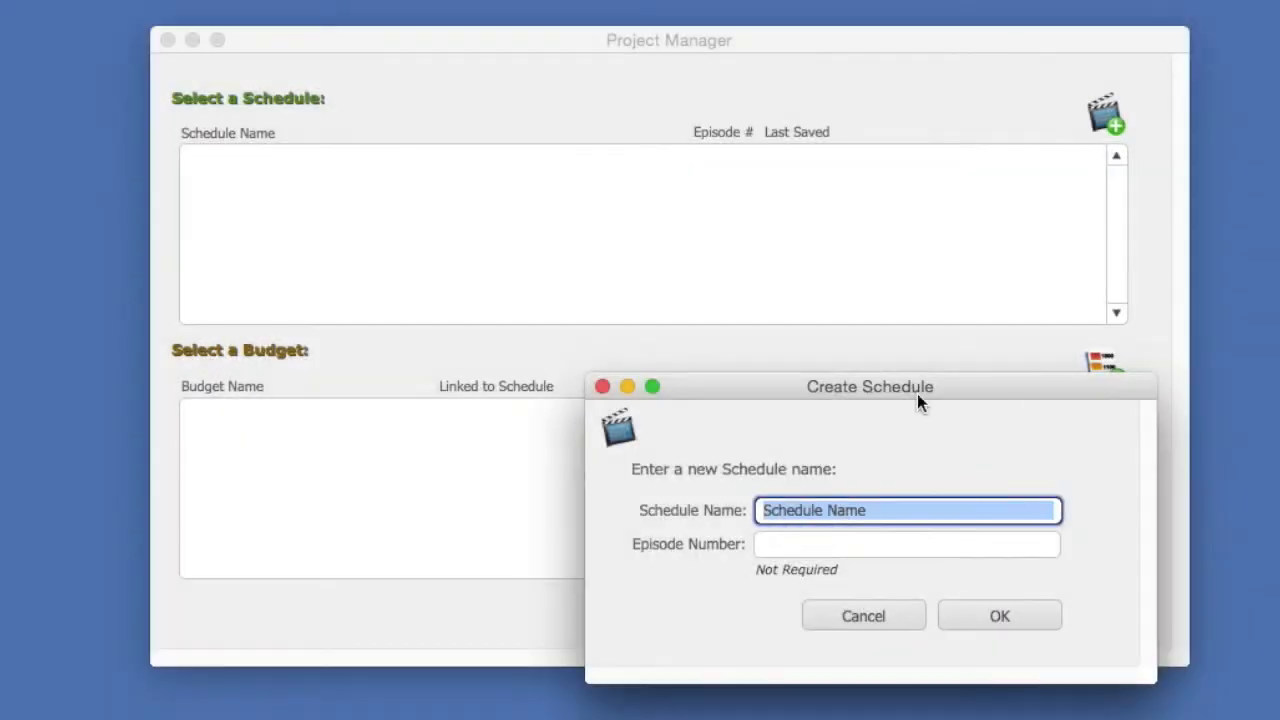
Step: Create the schedule with the default name and no episode number, and proceed past the accepted screenplay formats
left_click_drag(917, 393, 718, 187)
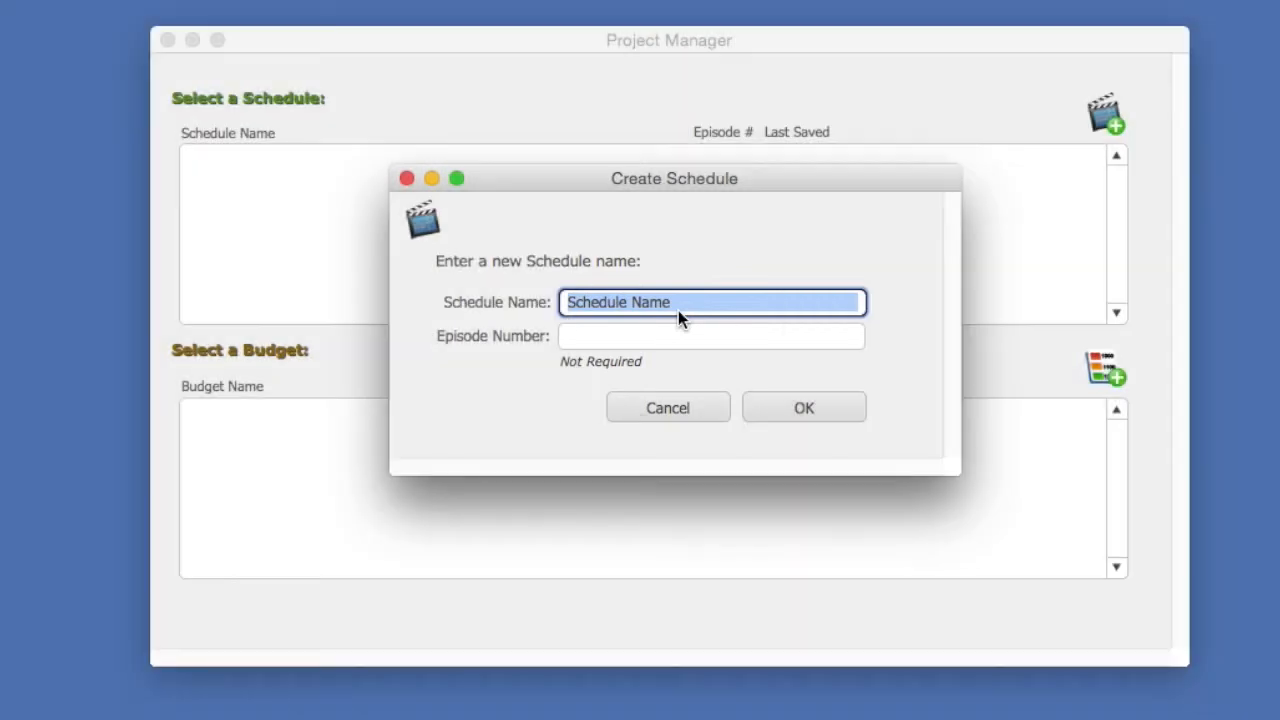
left_click(835, 412)
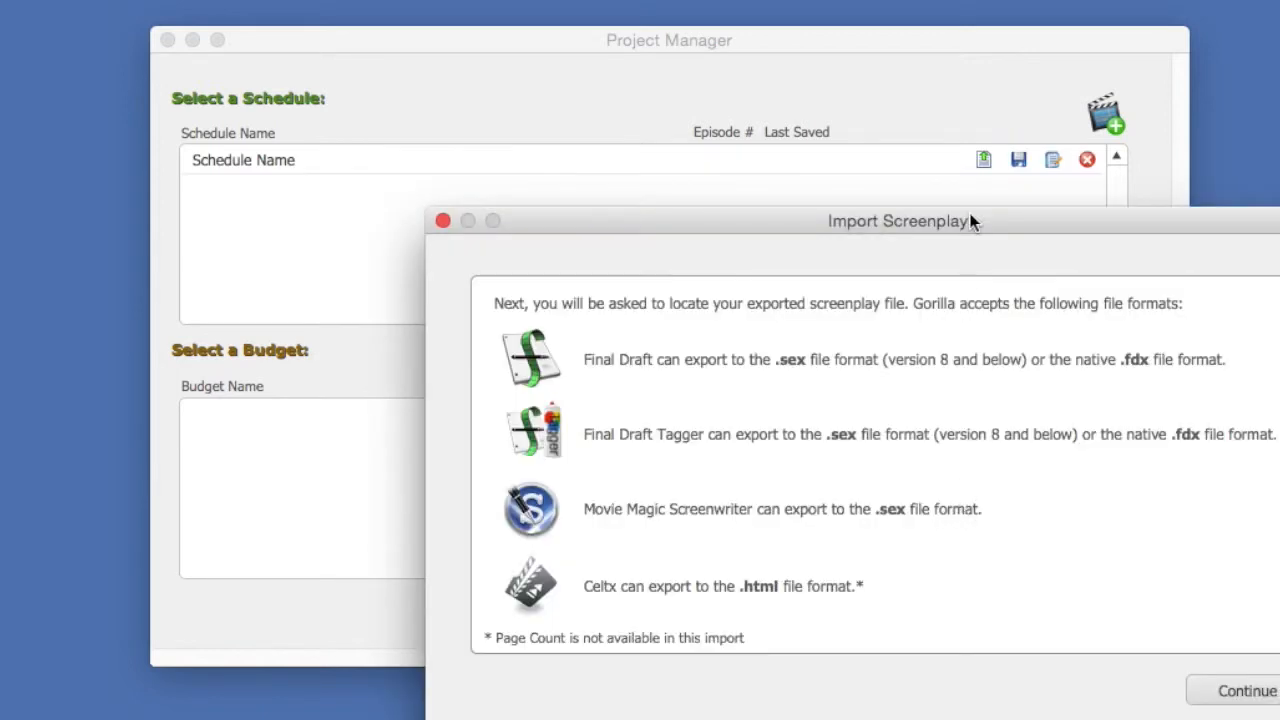
left_click_drag(971, 219, 749, 82)
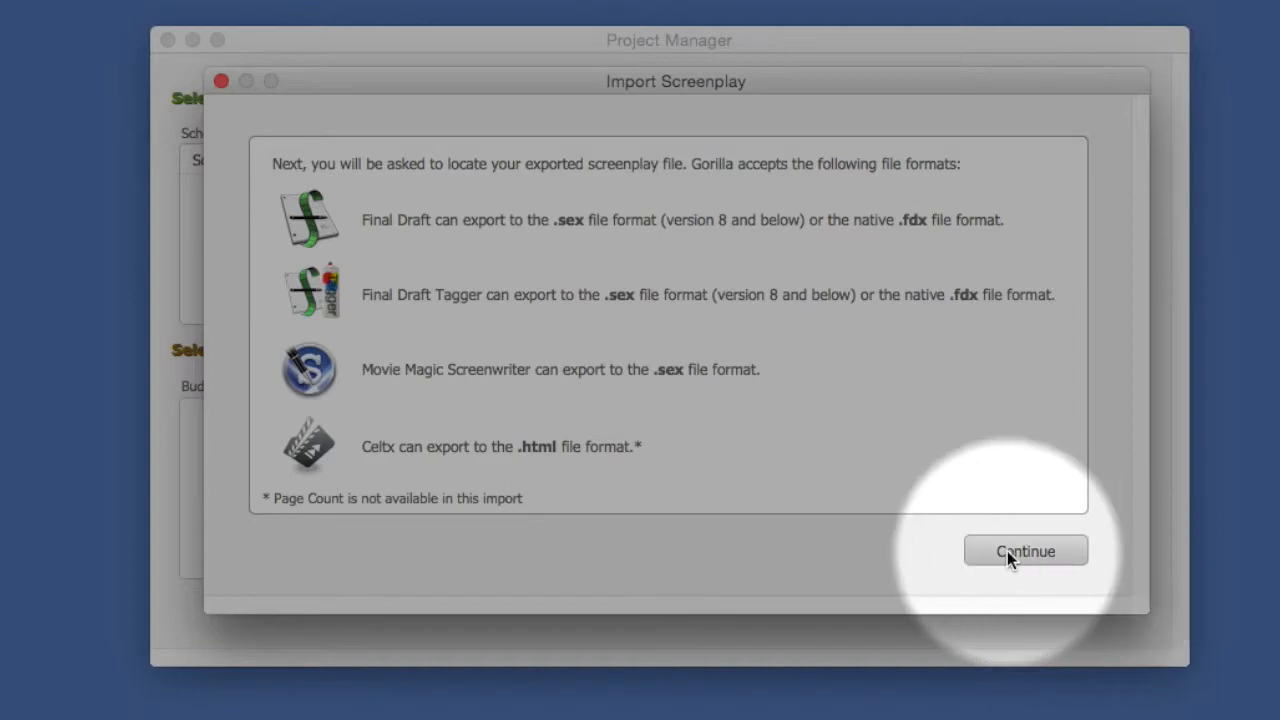
left_click(1007, 551)
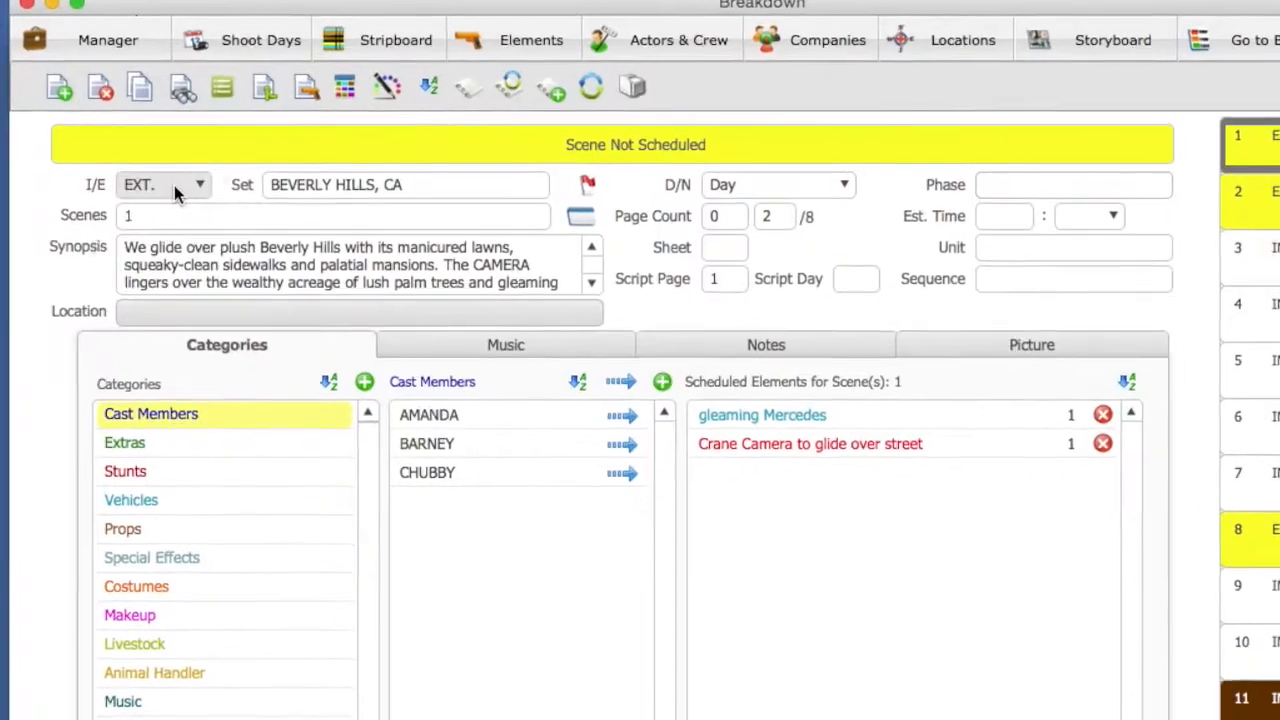
Step: Review the available interior/exterior, set and day/night options for scene 1, leaving its values as they are
left_click(149, 183)
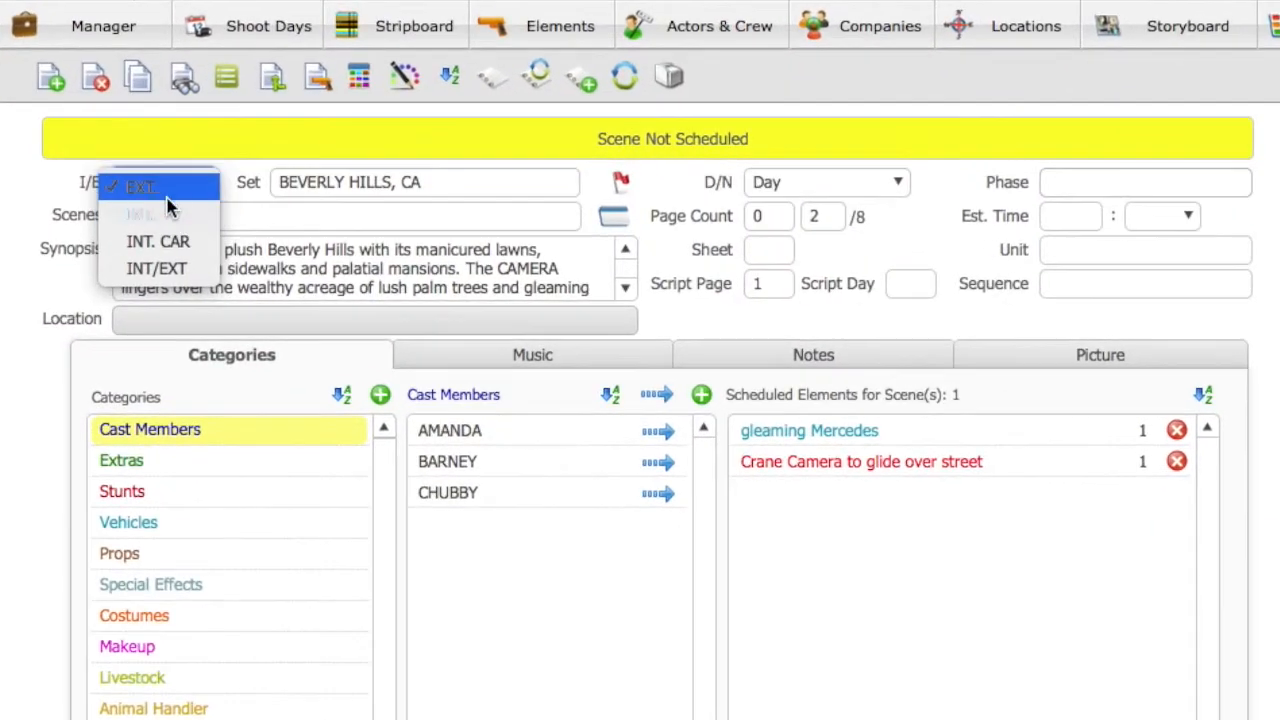
left_click(57, 200)
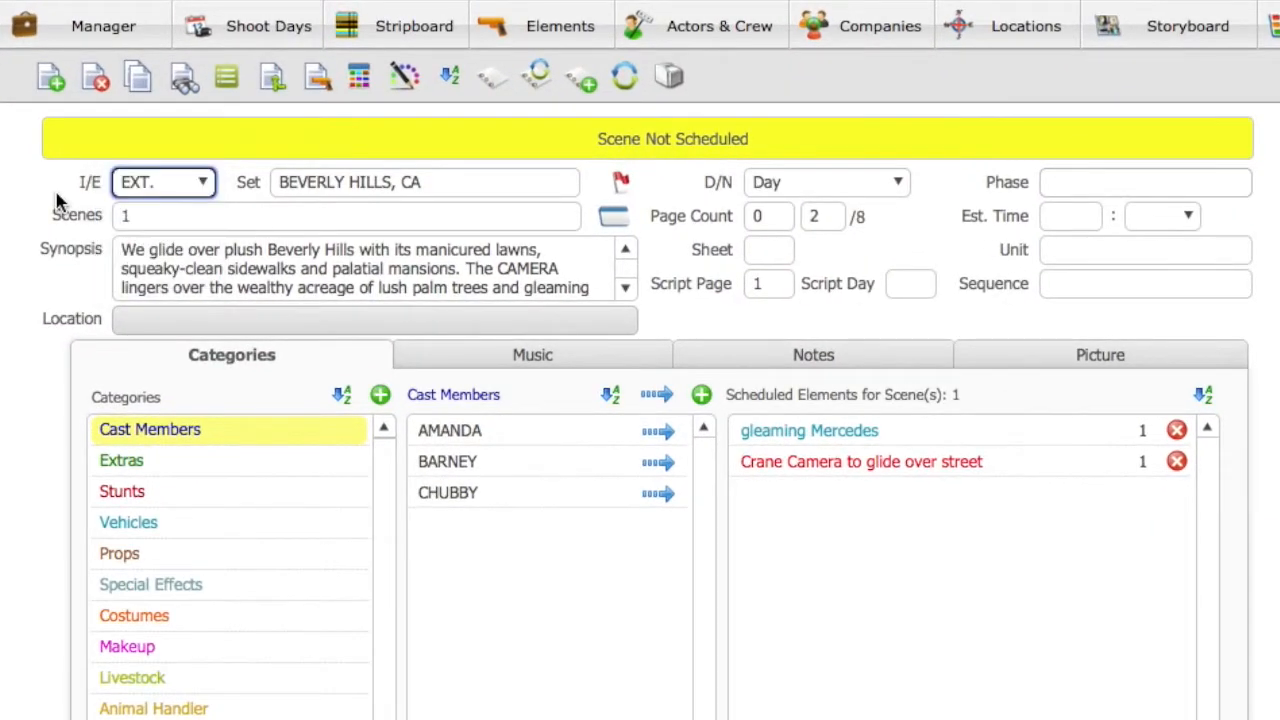
left_click(405, 190)
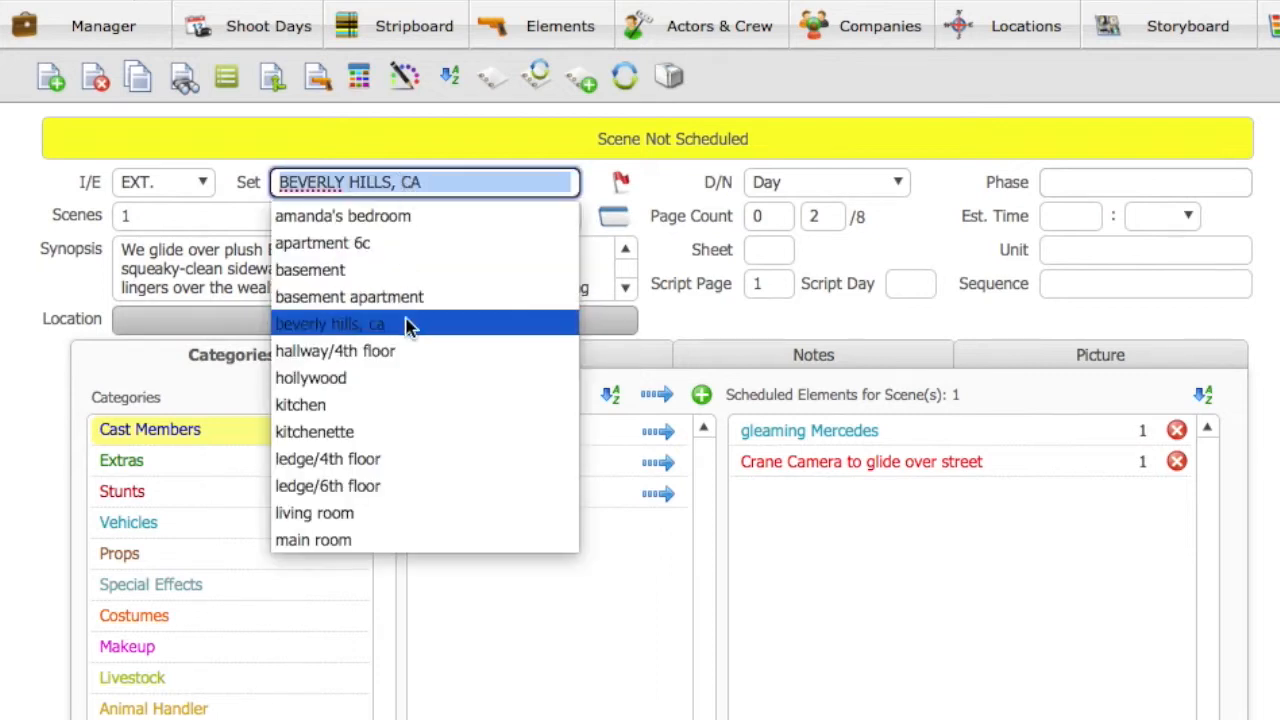
key("Tab")
left_click(823, 188)
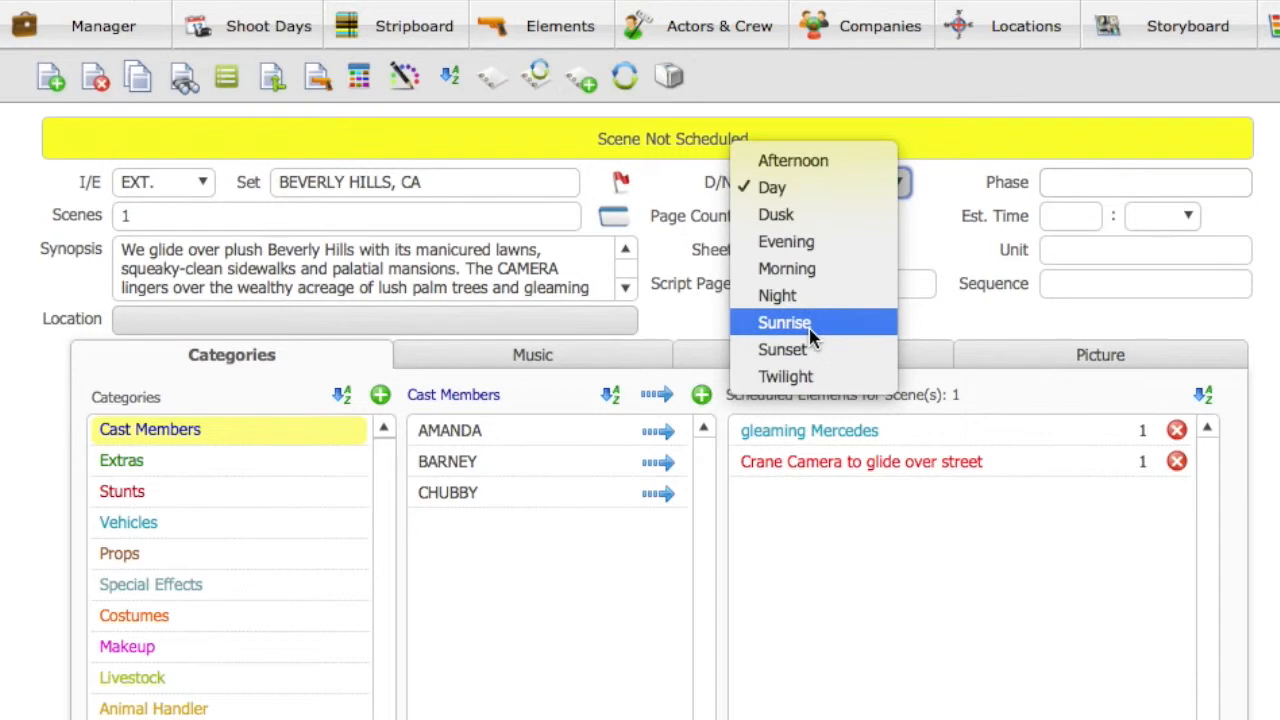
left_click(815, 190)
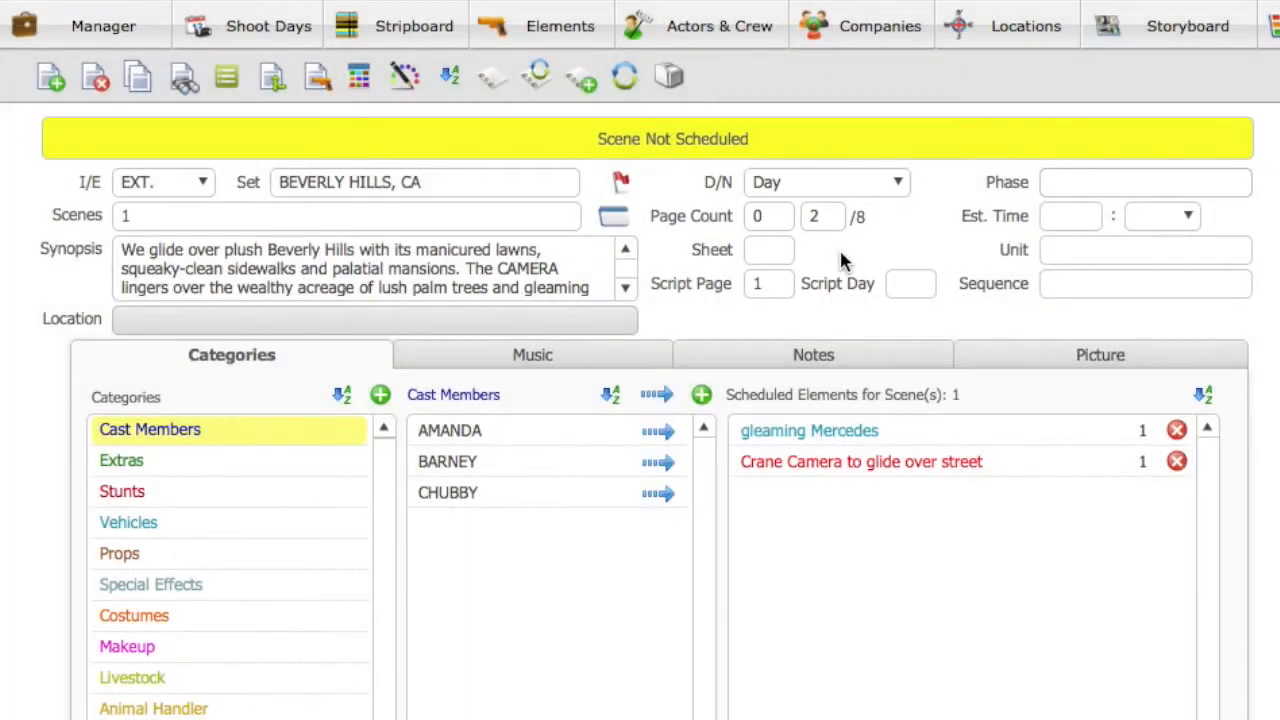
Step: Switch to Final Draft to compare scene 1 of the screenplay with its breakdown sheet, and return to Gorilla
key("super+Tab")
key("super+Tab")
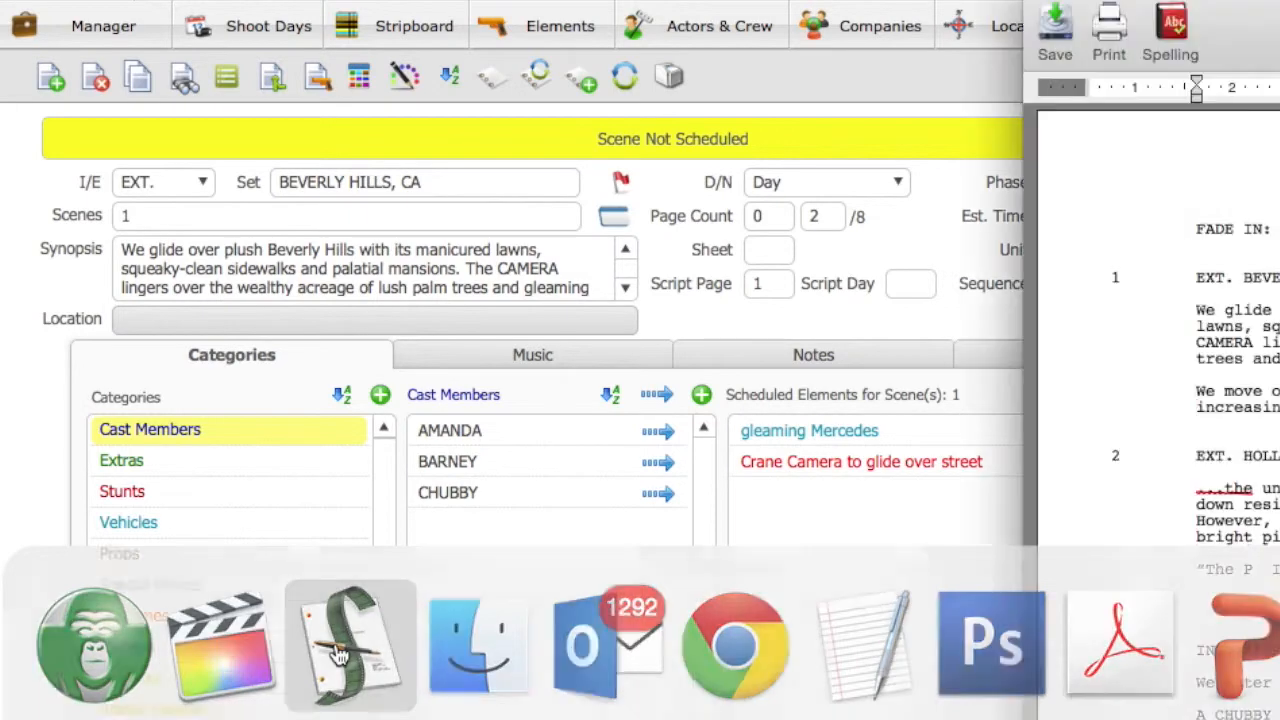
left_click_drag(1276, 6, 1119, 1)
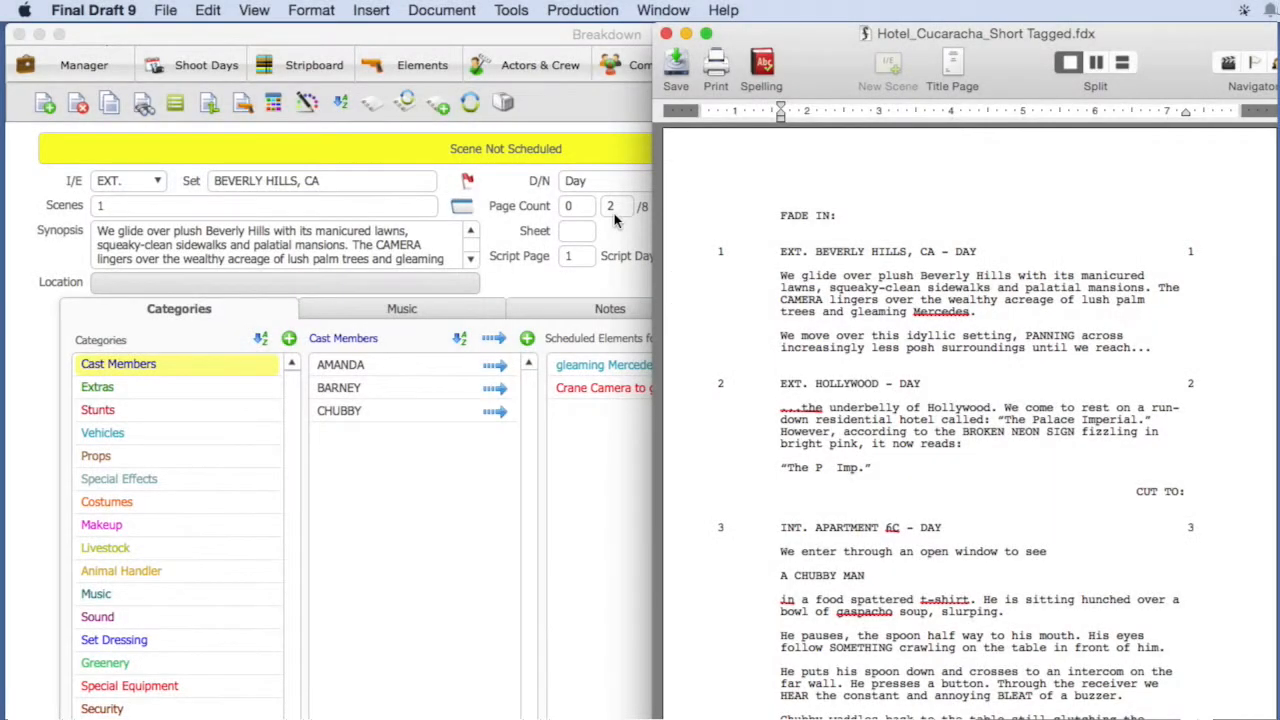
left_click(614, 212)
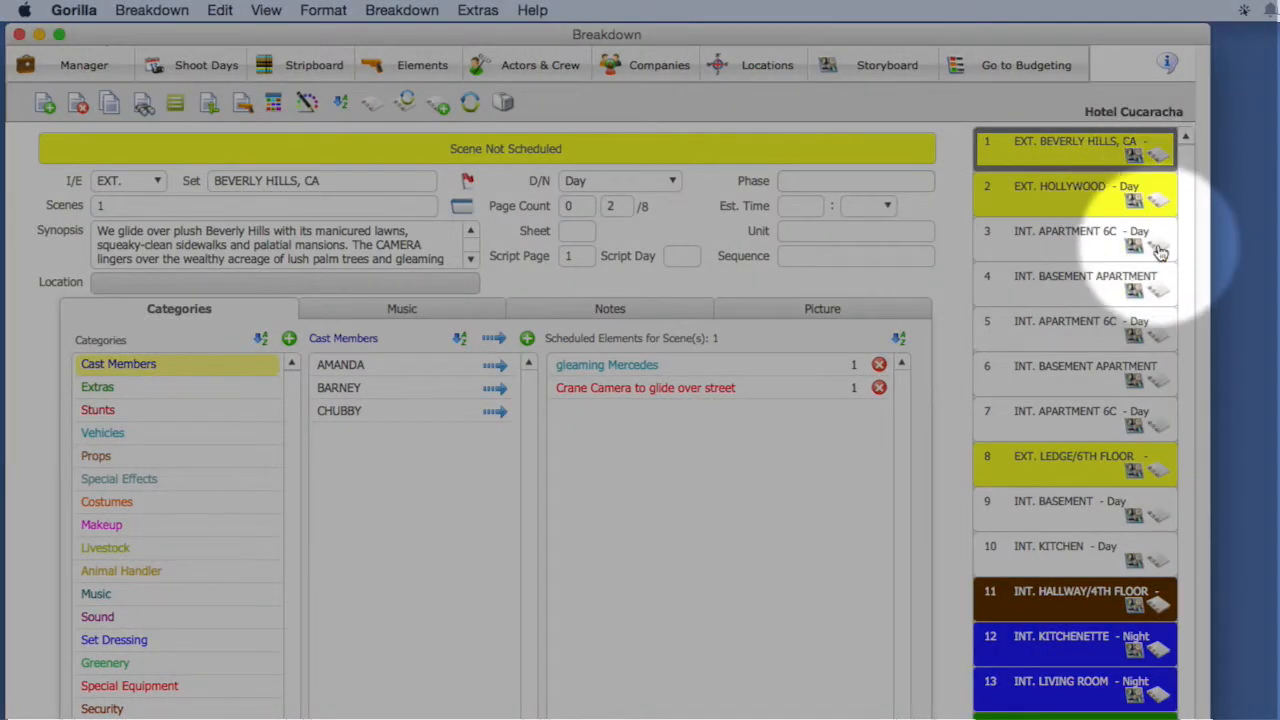
Step: View the screenplay text of scene 1 beside its breakdown sheet, and close it
left_click(1158, 156)
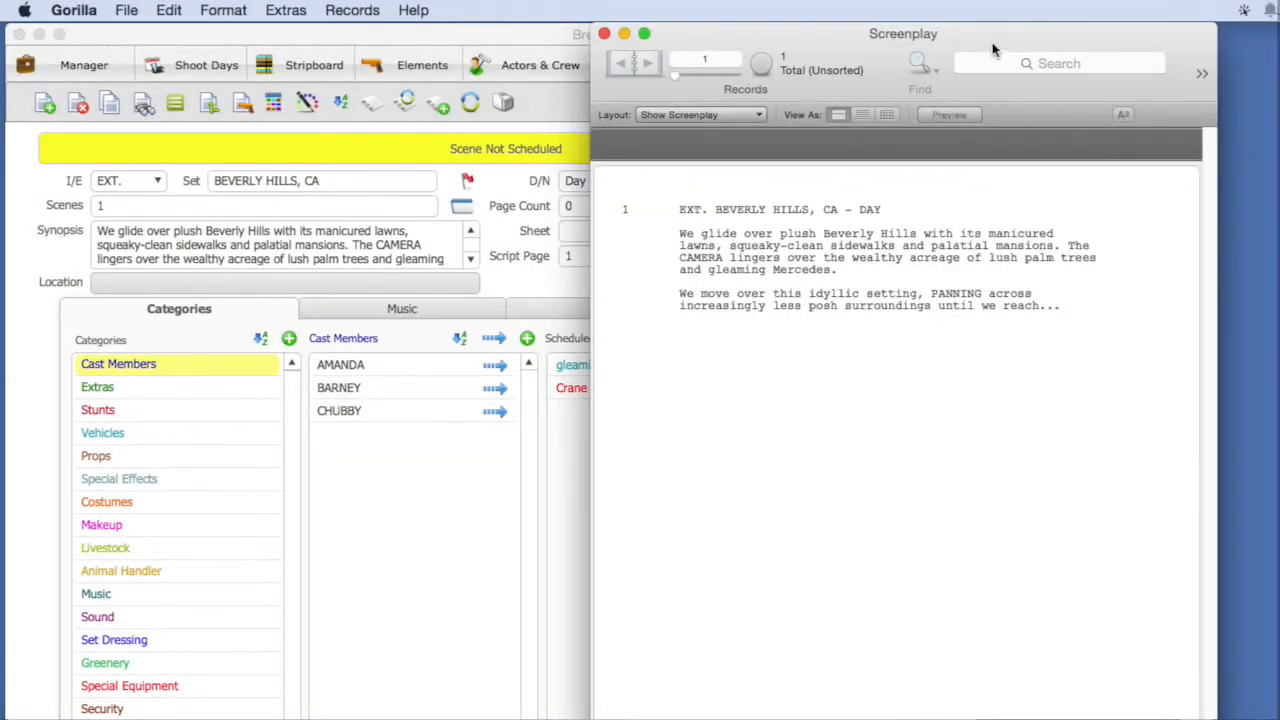
left_click_drag(992, 42, 977, 40)
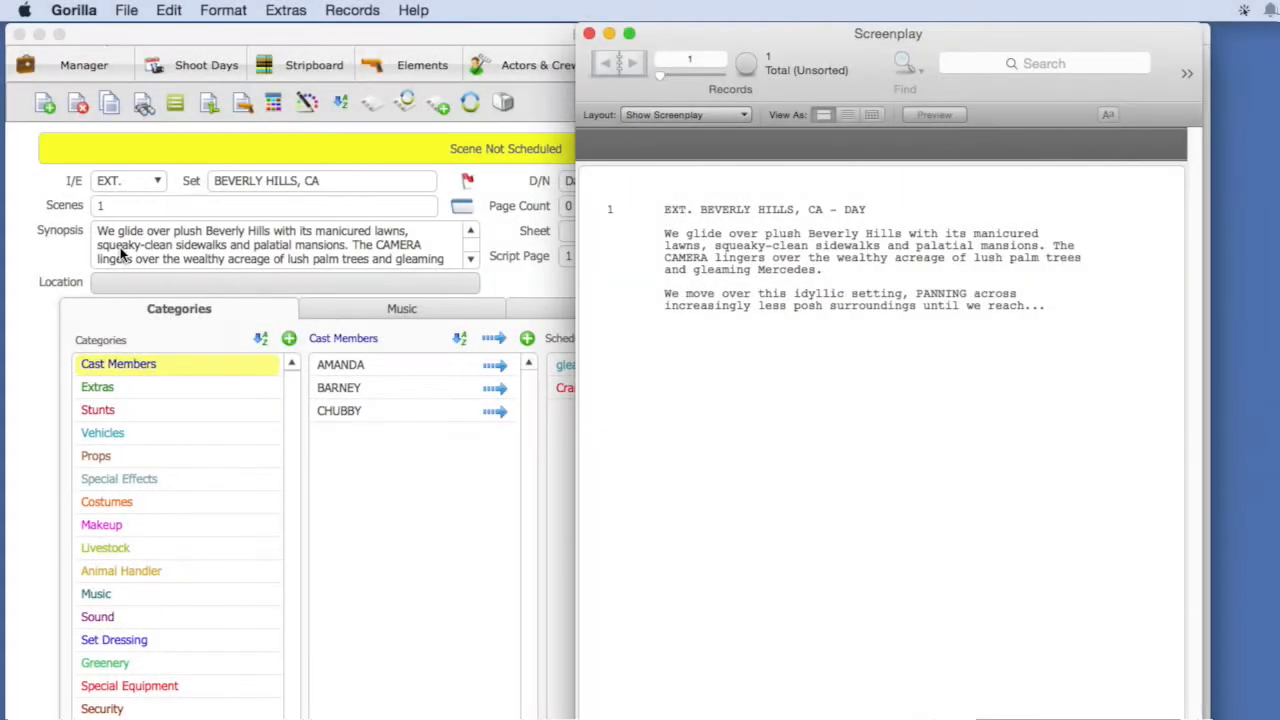
left_click(589, 33)
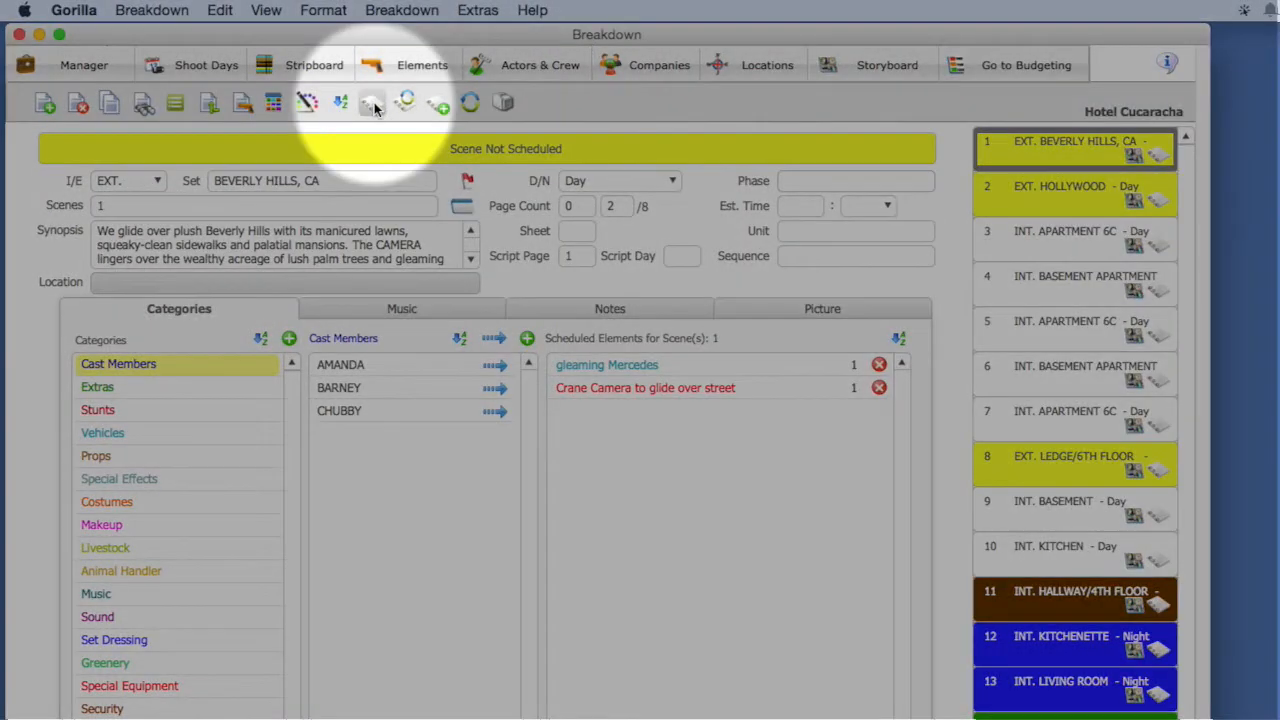
Step: View the entire imported screenplay, page forward through it to page 6, and close it
left_click(371, 103)
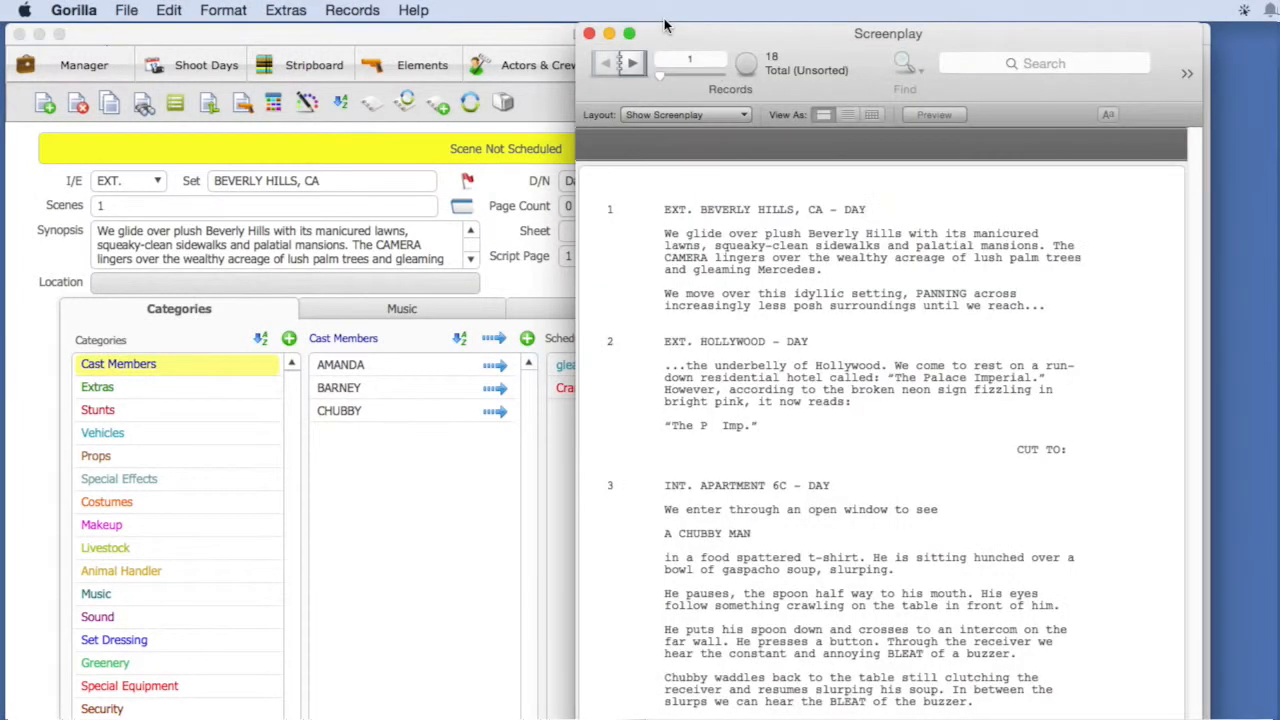
left_click(633, 63)
left_click(634, 64)
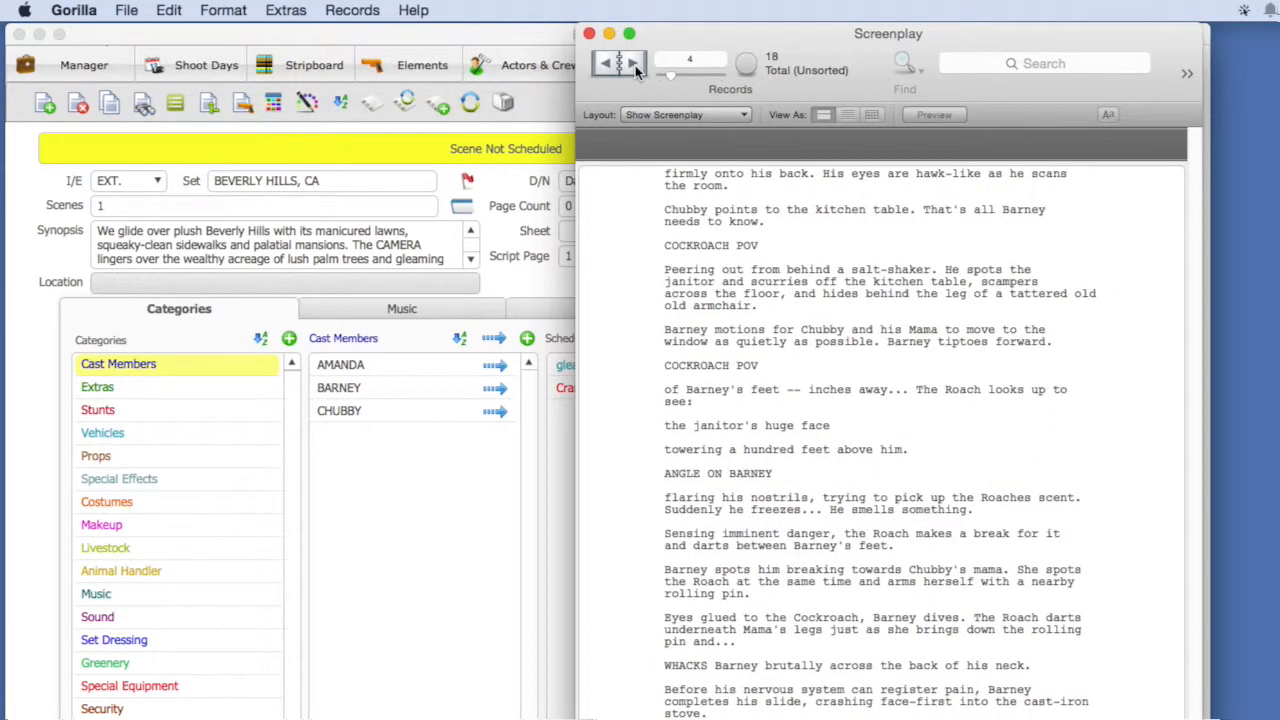
left_click(634, 64)
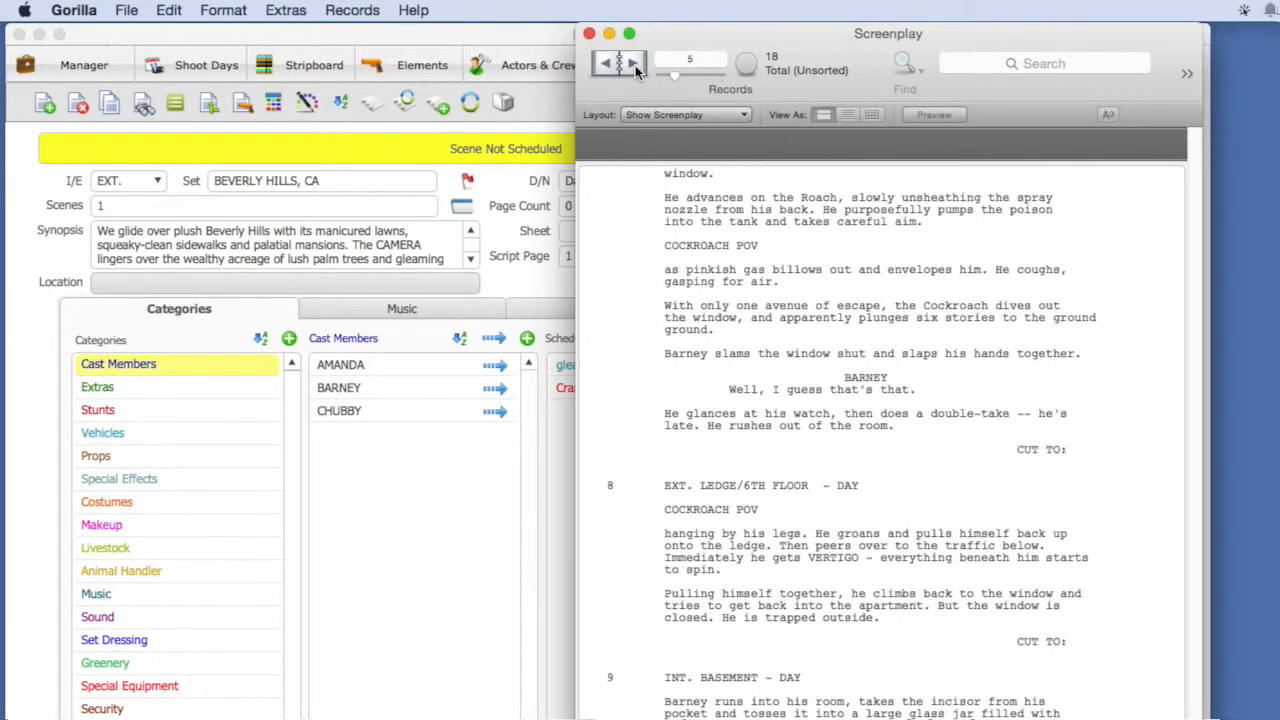
left_click(634, 64)
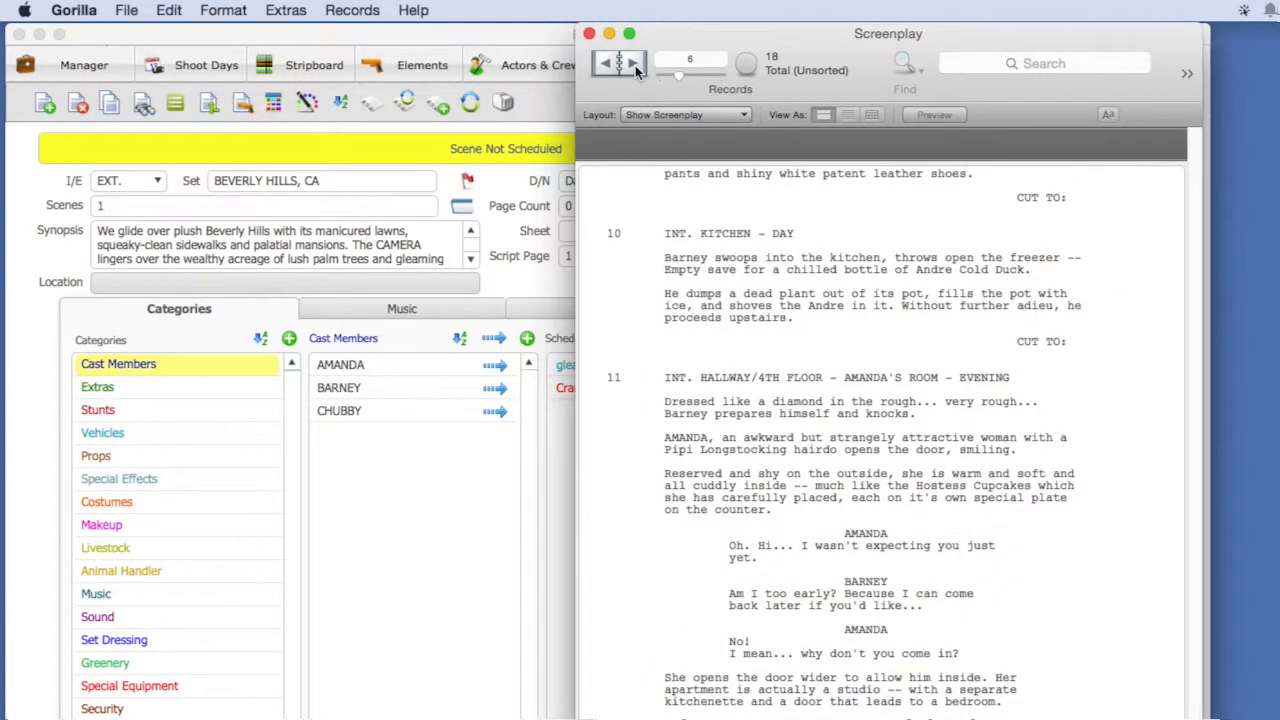
left_click(590, 35)
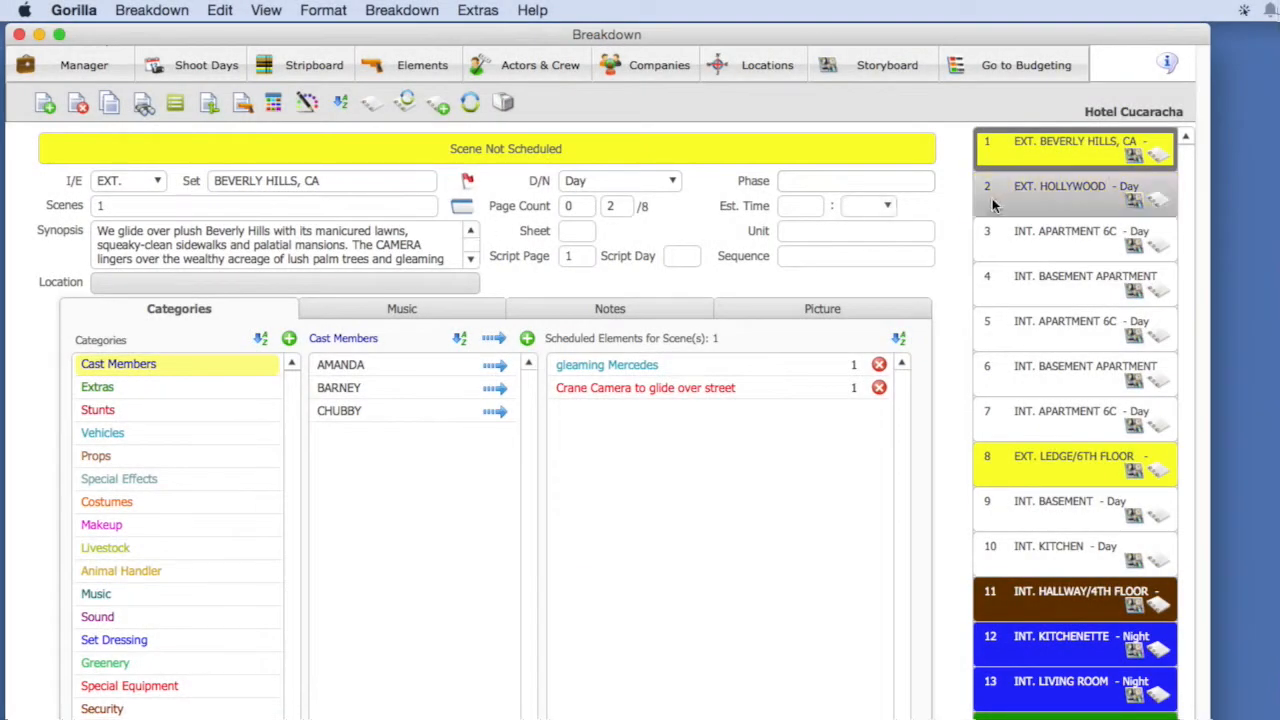
Step: Open the breakdown sheet of scene 2, HOLLYWOOD, and examine the elements in the Props and Cast Members categories
left_click(988, 204)
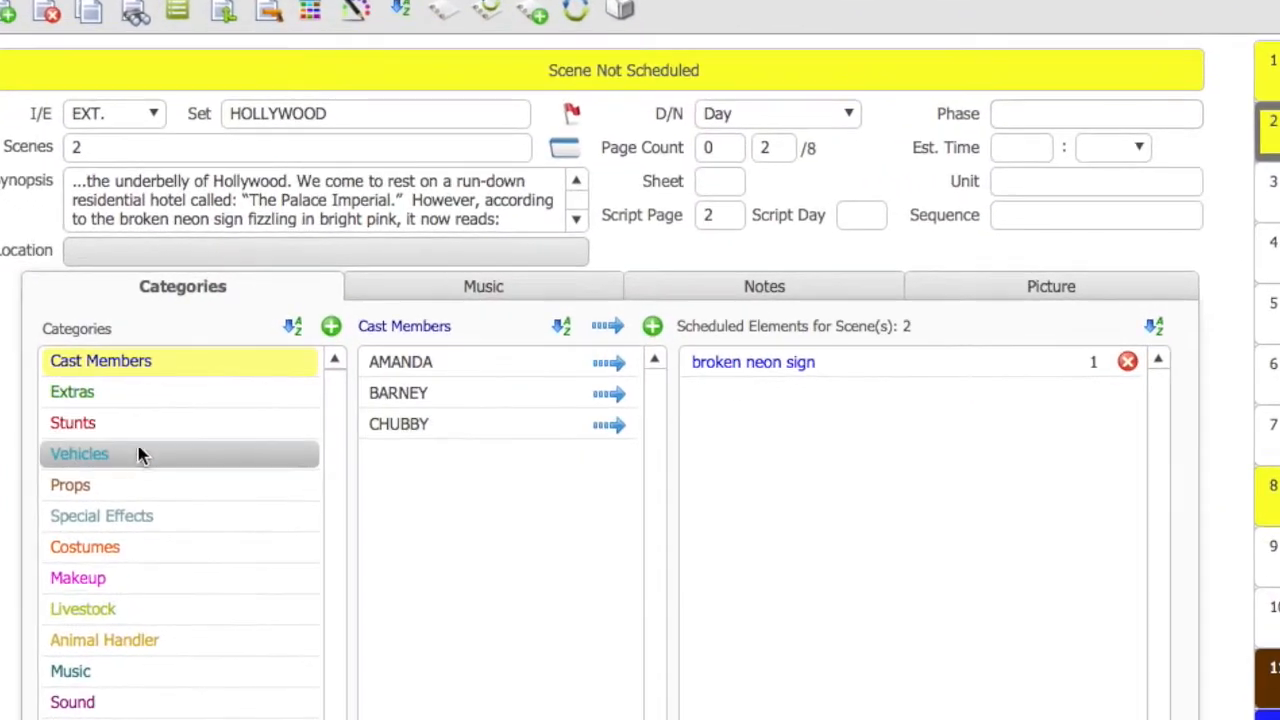
left_click(267, 488)
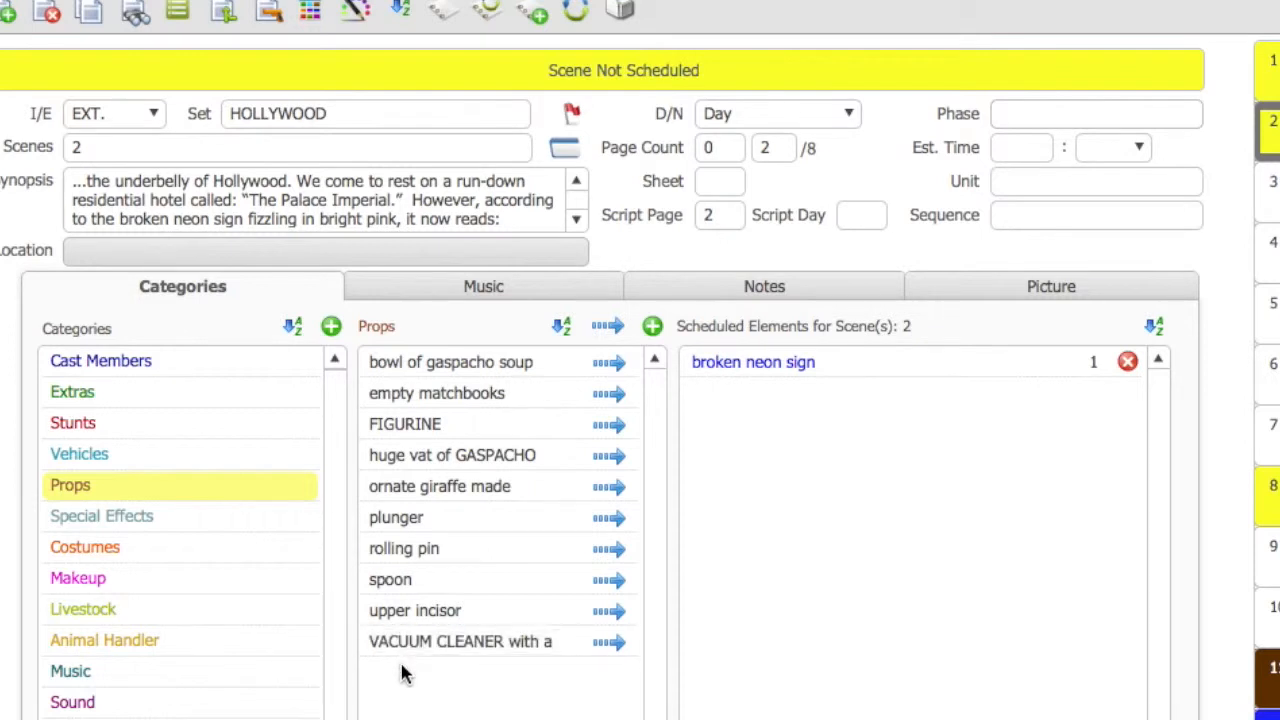
left_click(160, 366)
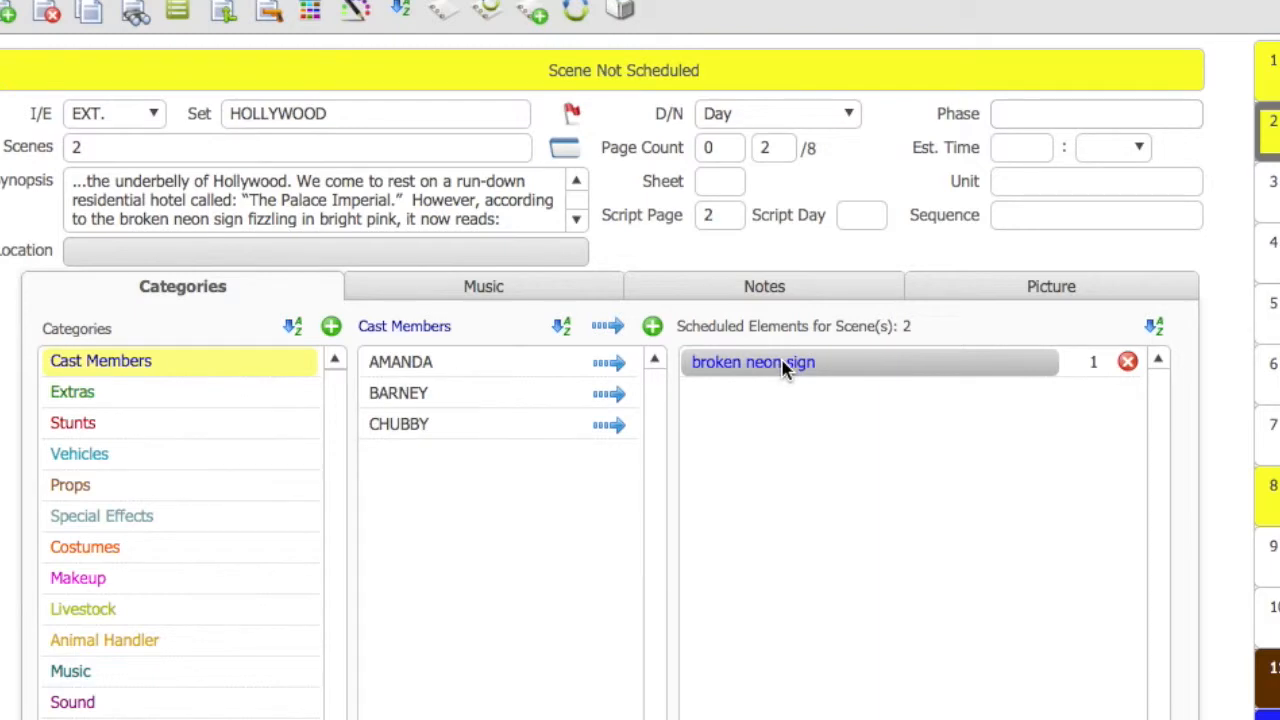
left_click(250, 484)
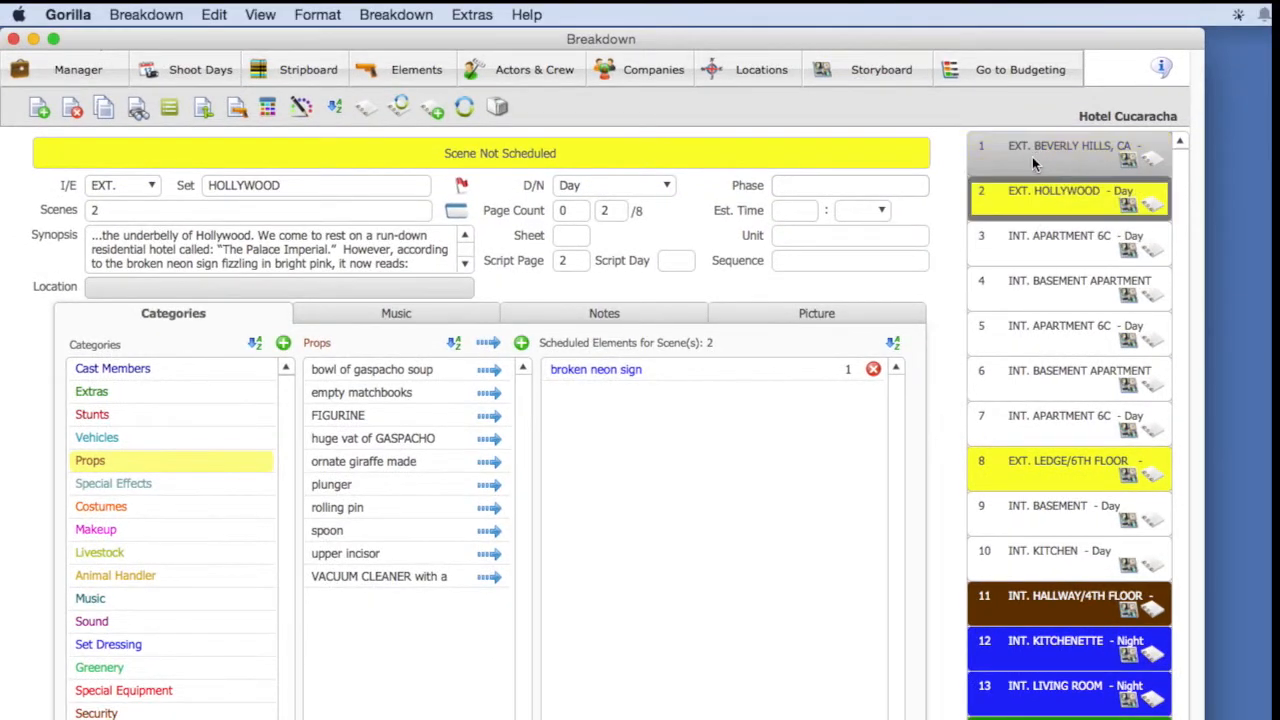
Step: Compare the scheduled elements of scenes 1 and 4, checking the Cast Members and Vehicles categories
left_click(1032, 156)
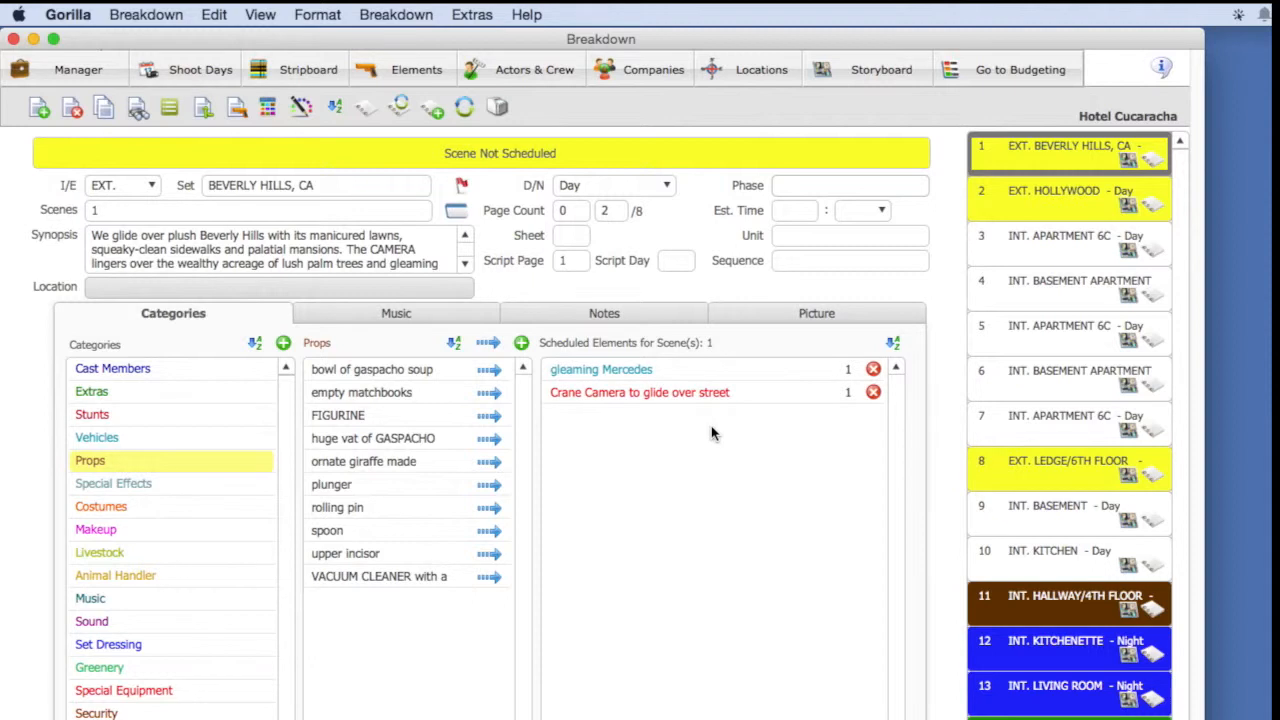
left_click(1004, 294)
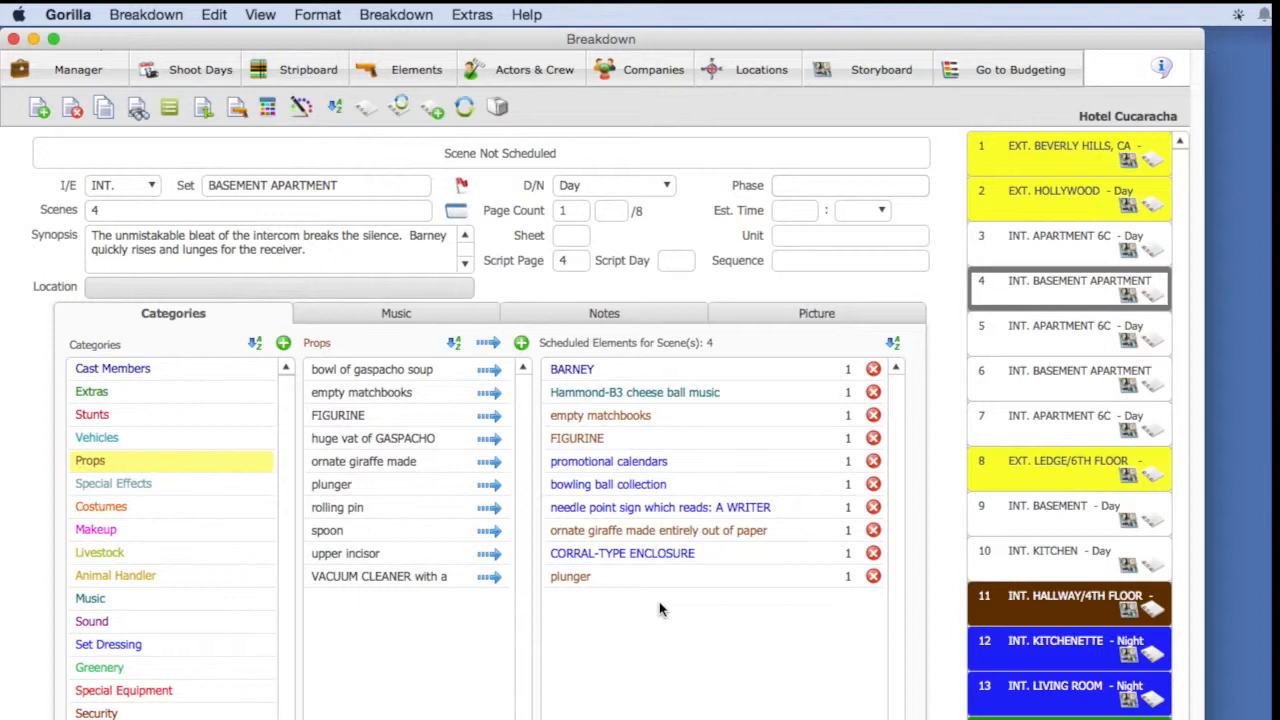
left_click(158, 368)
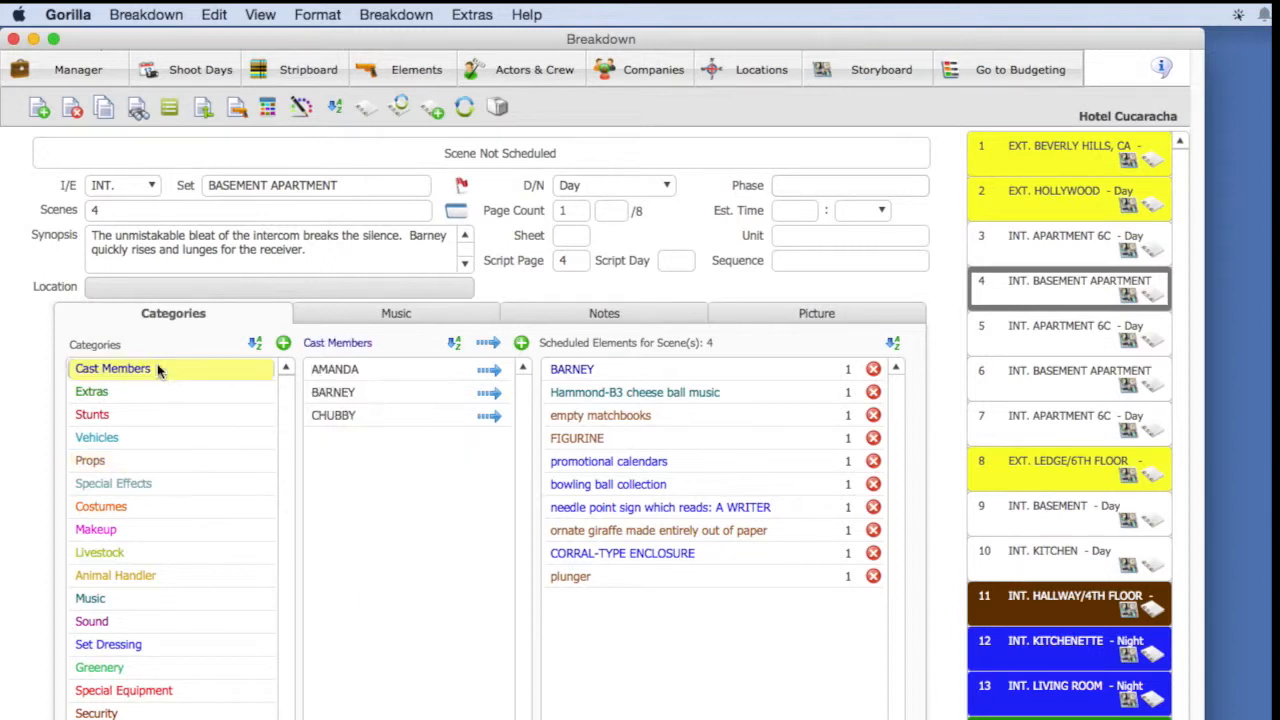
left_click(136, 437)
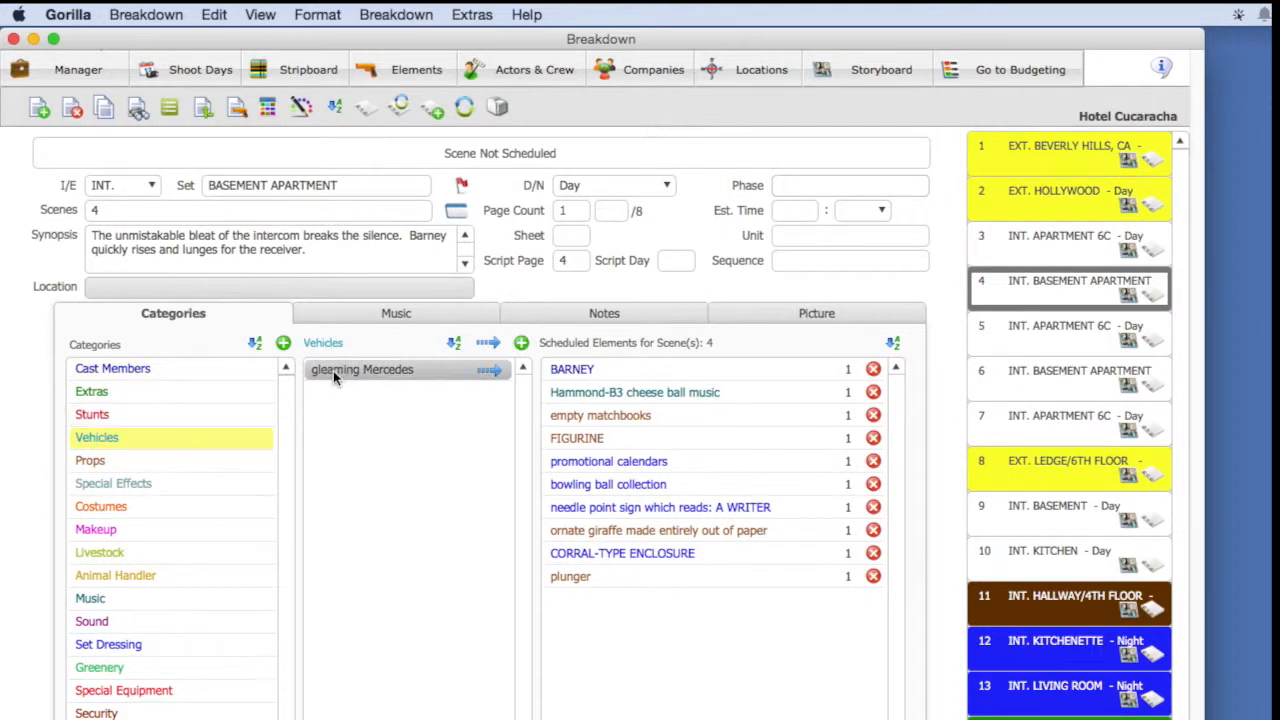
left_click(1016, 154)
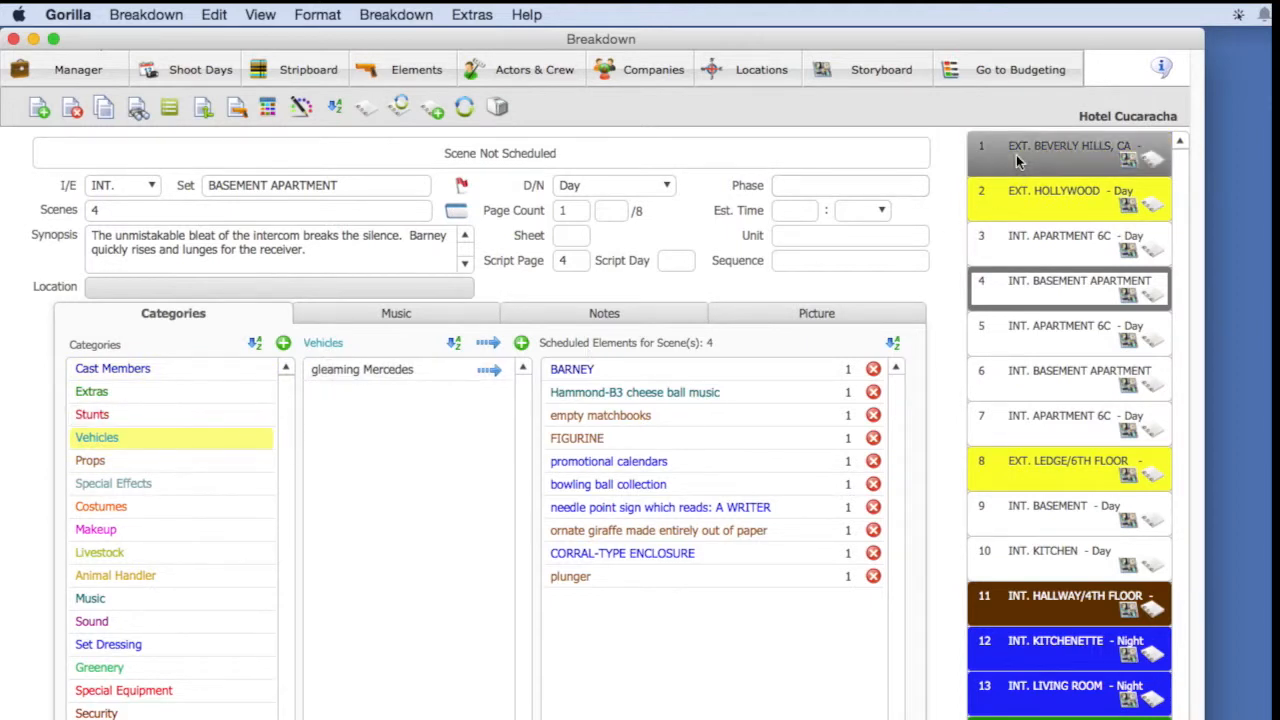